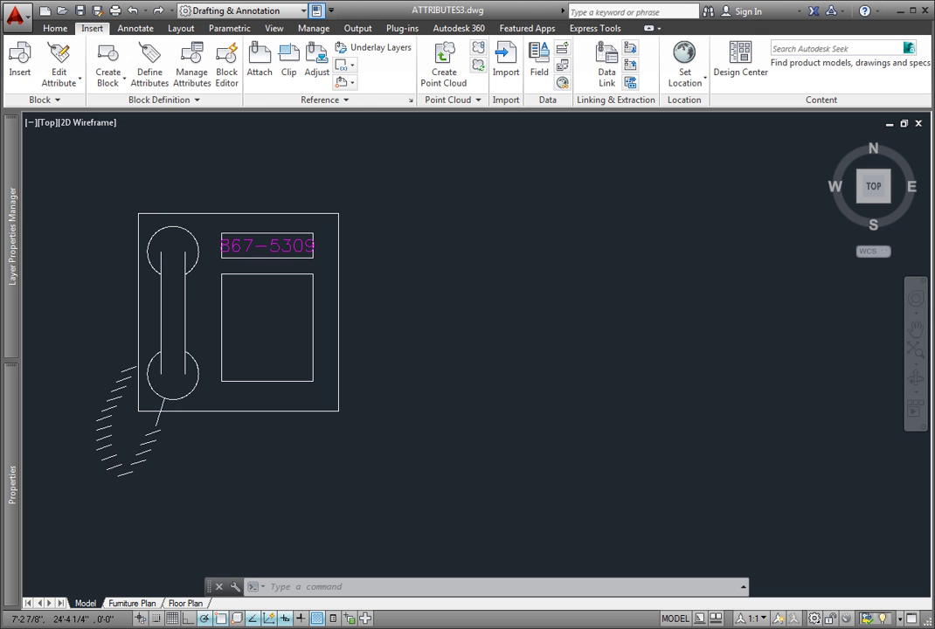
Step: Insert a second PHONE block to the right of the first phone
click(19, 55)
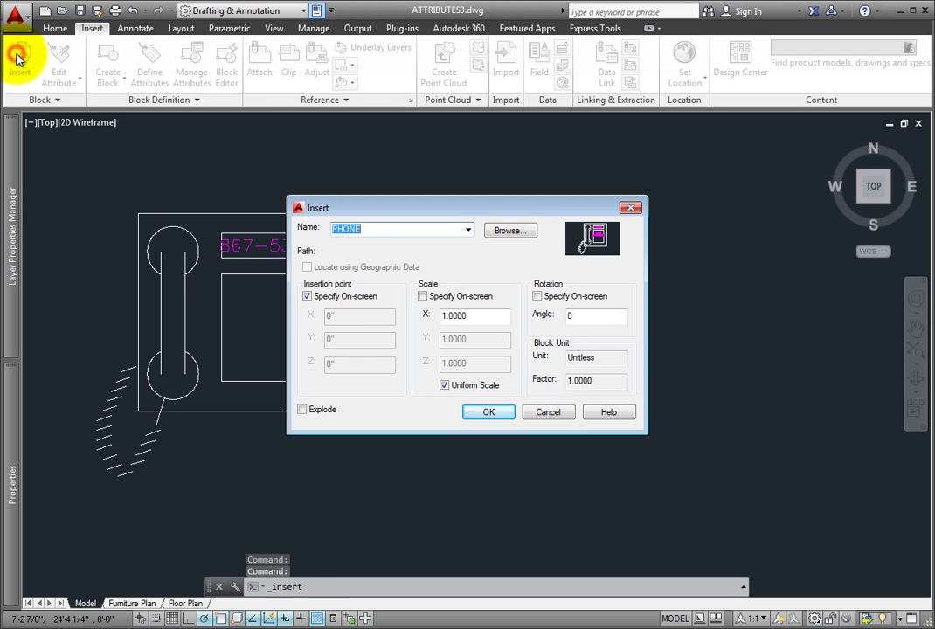
click(486, 412)
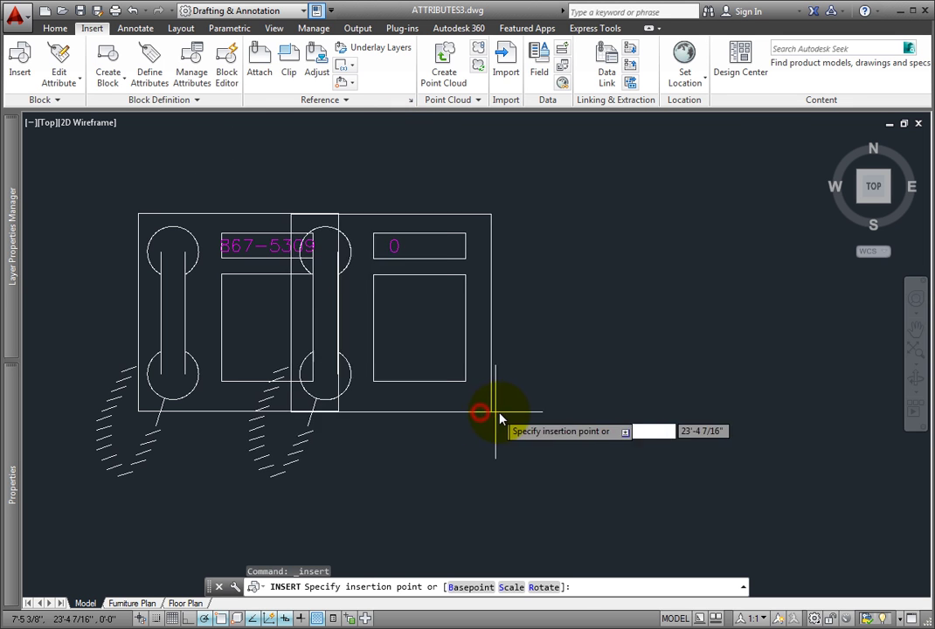
click(566, 420)
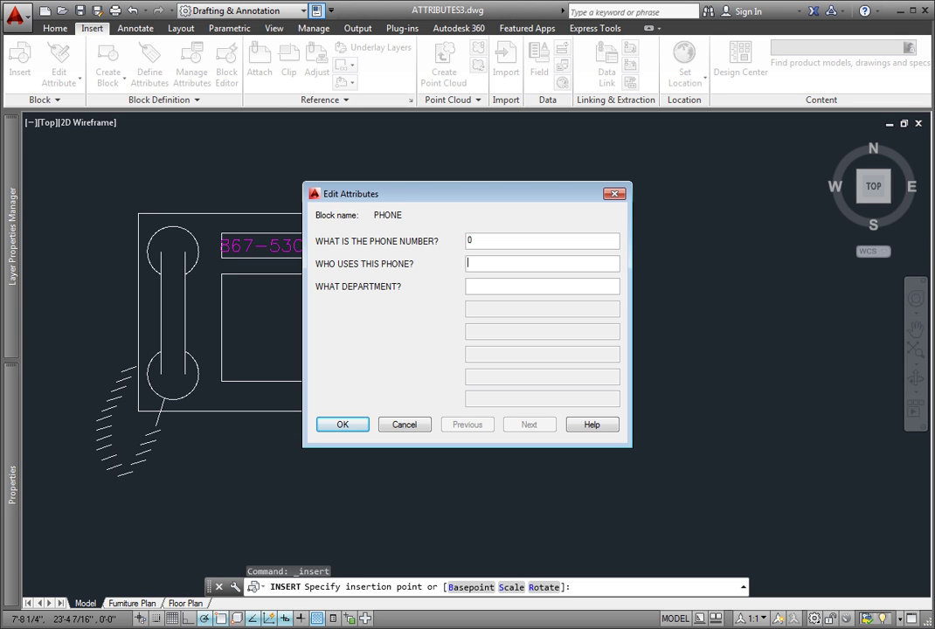
Step: Enter the user's name, replace 0 with the phone number, and set department to DESIGN
click(500, 267)
text(MATT)
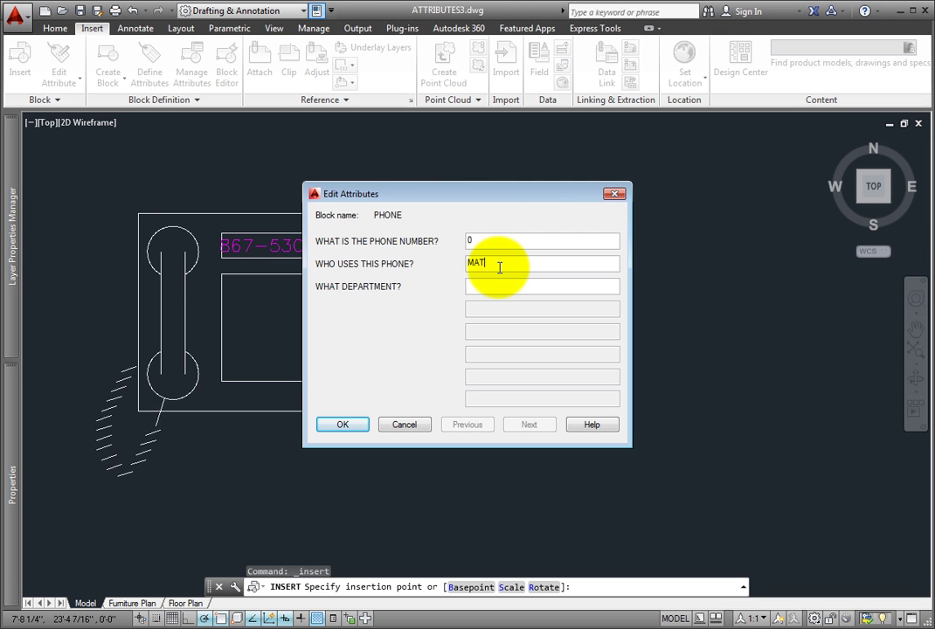
double_click(478, 240)
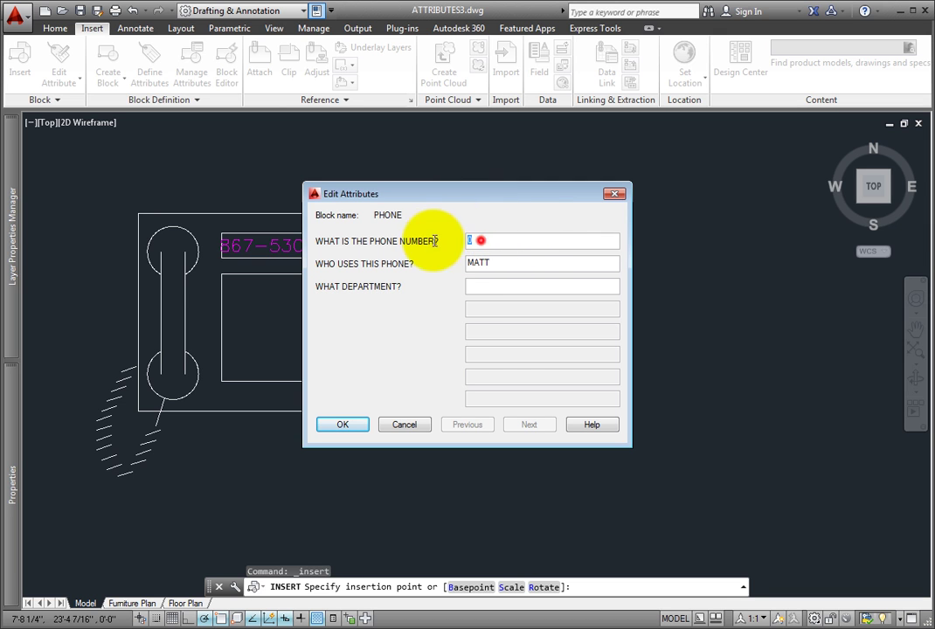
text(8)
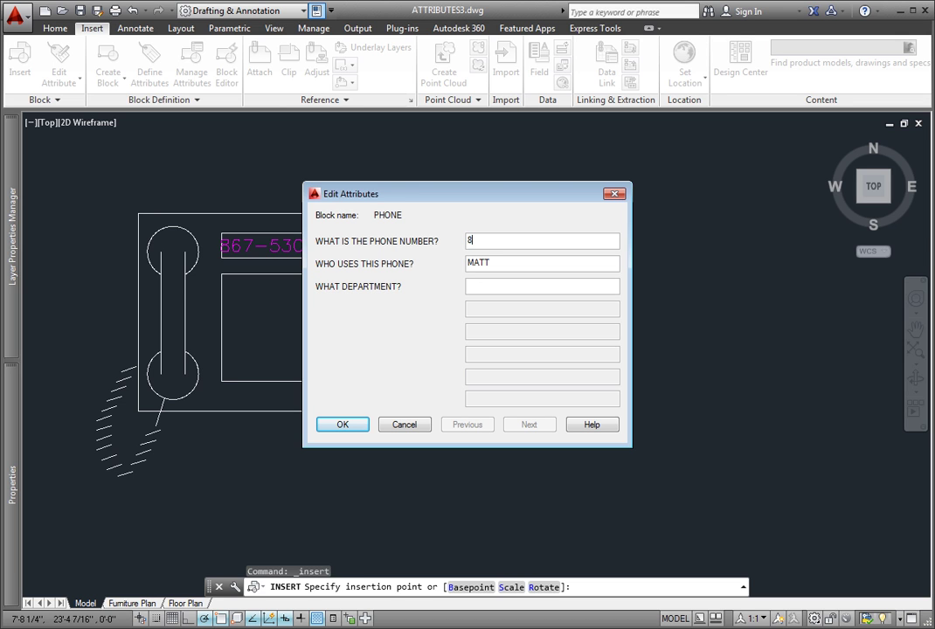
text(67-6858)
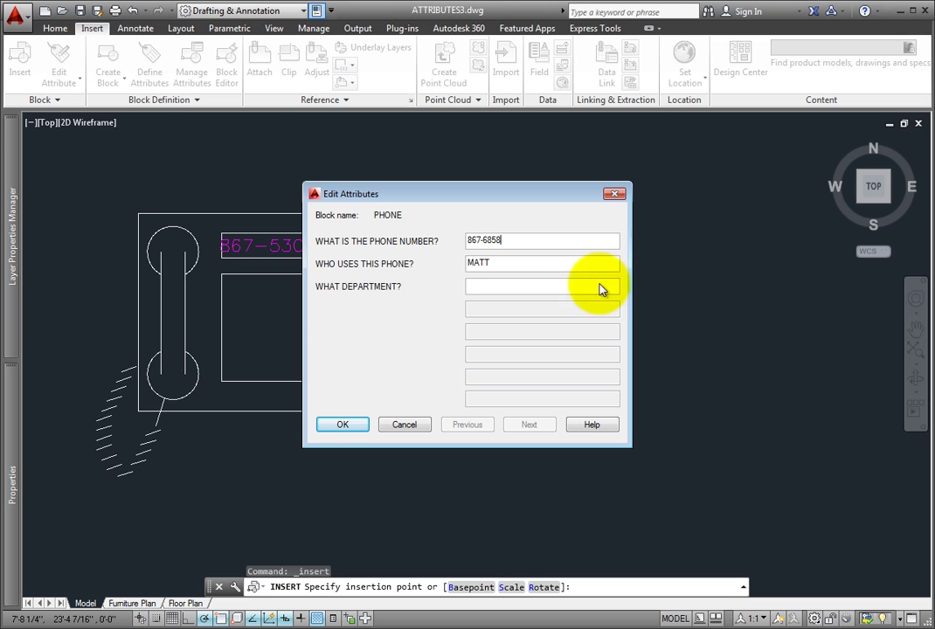
click(524, 287)
text(DESIGN)
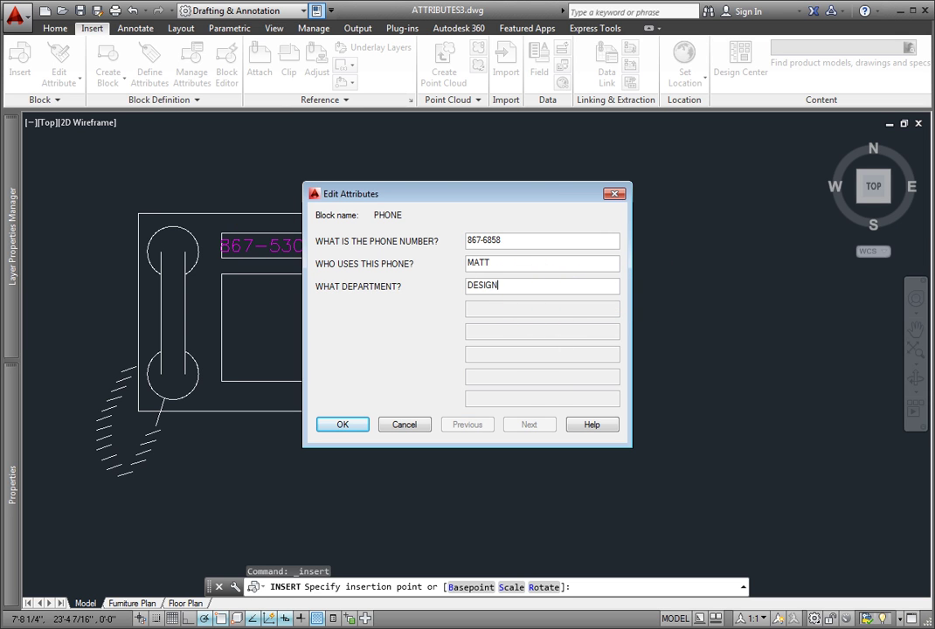
click(361, 425)
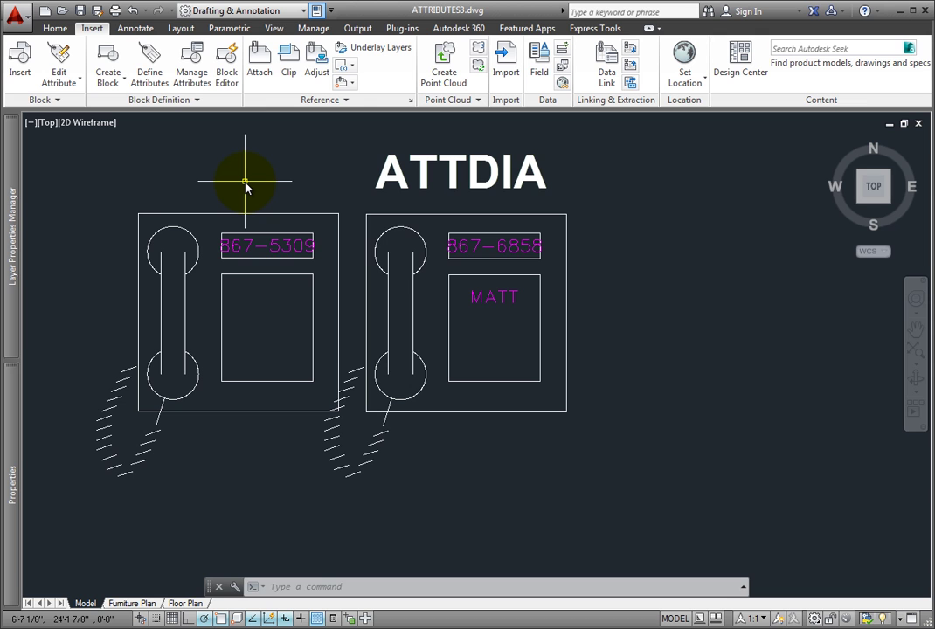
Step: Set the ATTDIA system variable to 0
text(ATT)
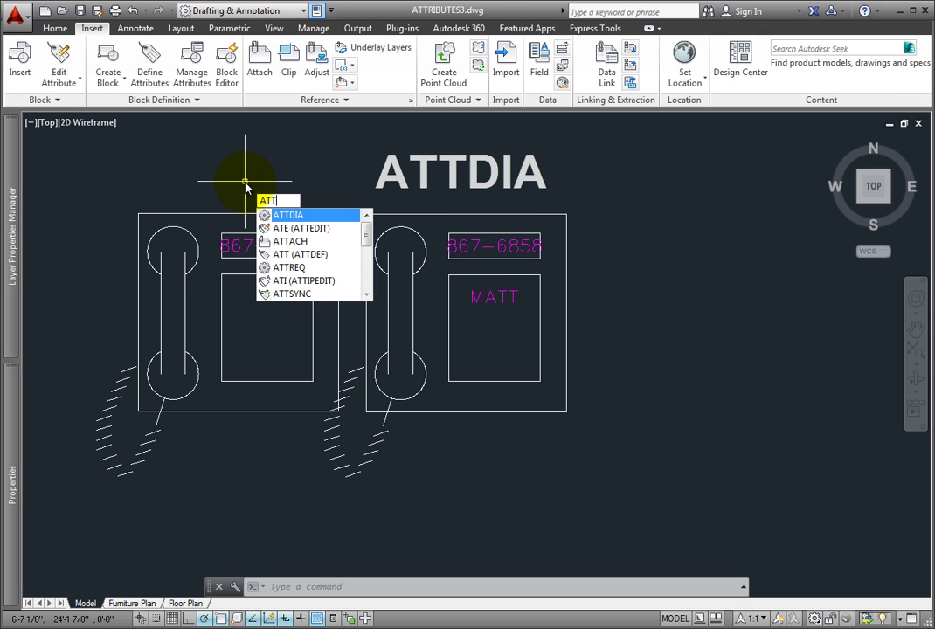
text(DIA)
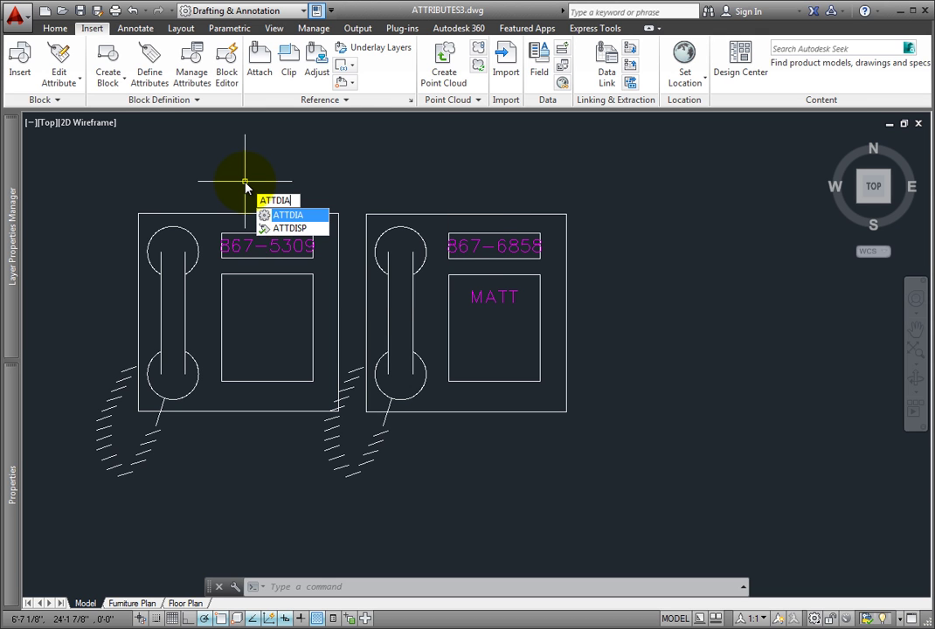
key(Return)
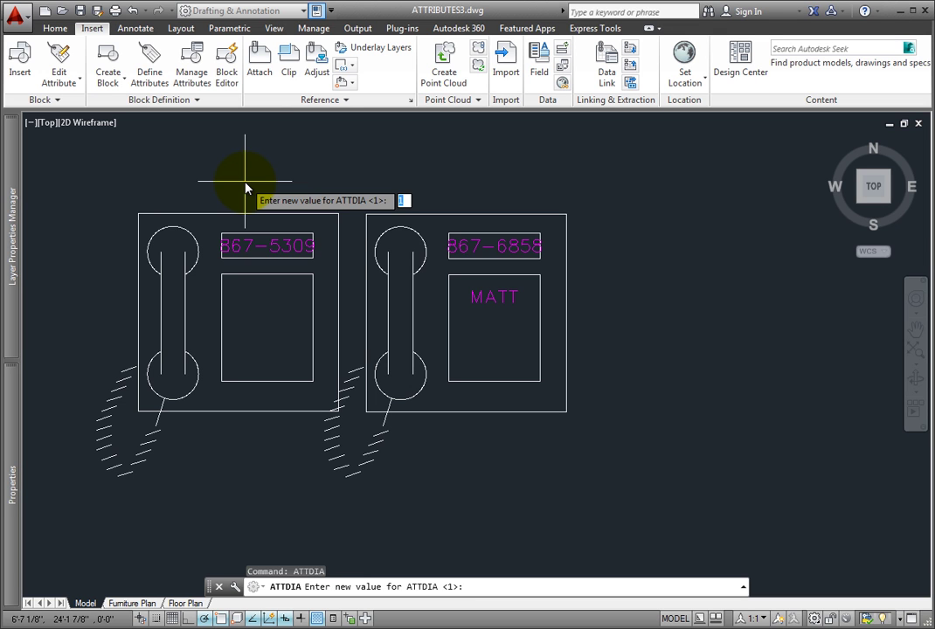
text(0)
key(Return)
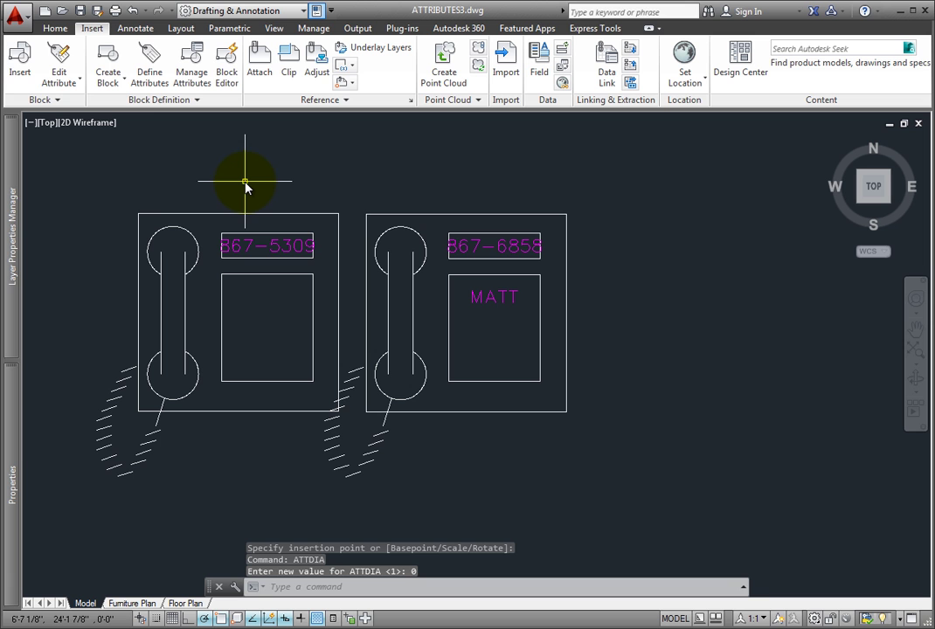
click(22, 69)
click(488, 411)
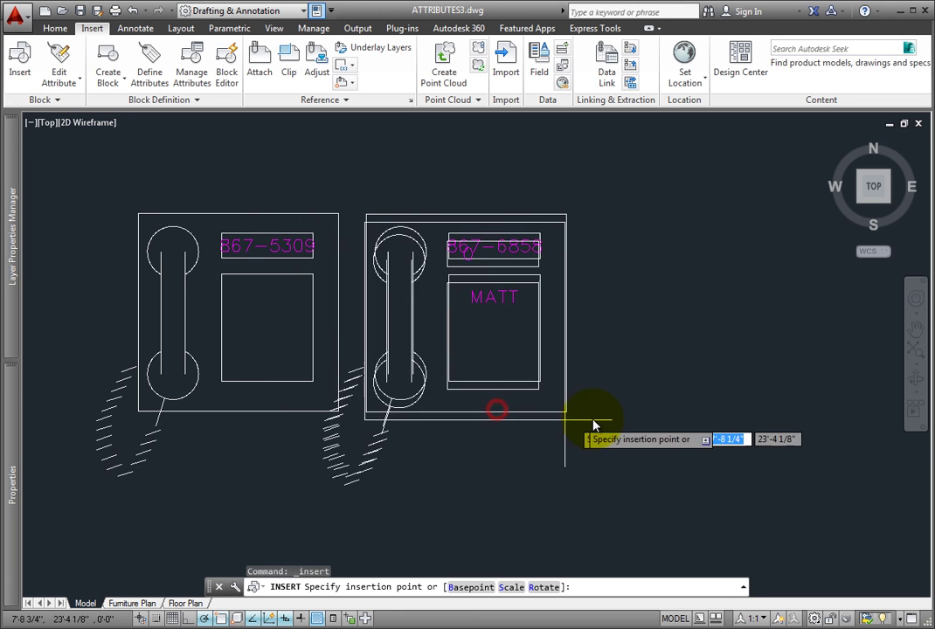
click(795, 420)
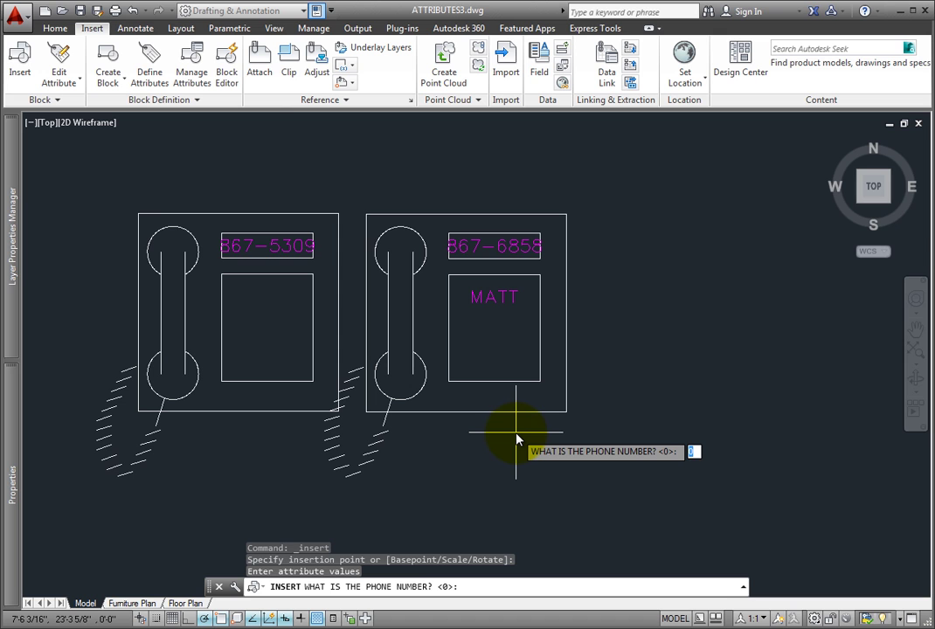
key(Escape)
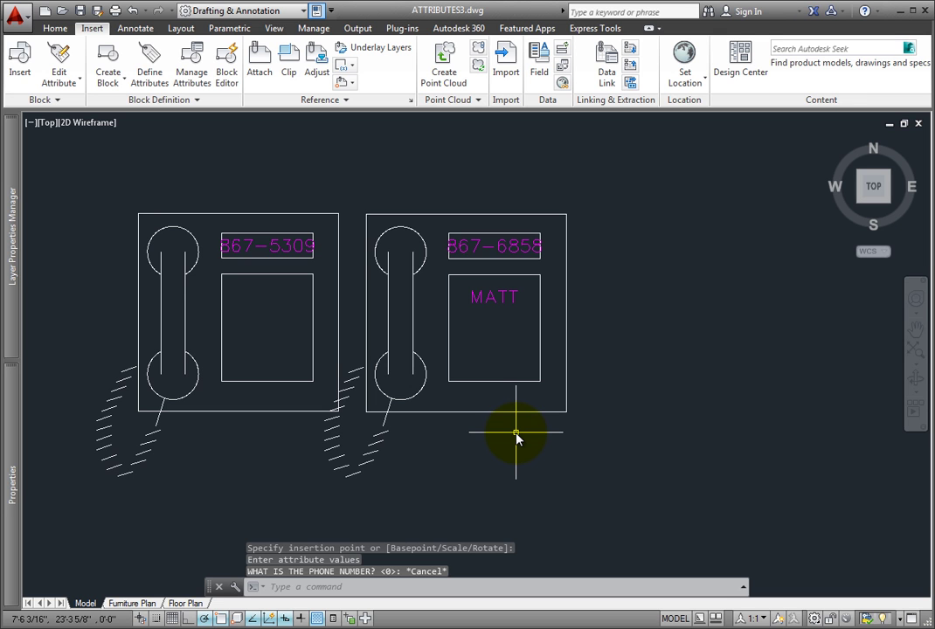
text(ATT)
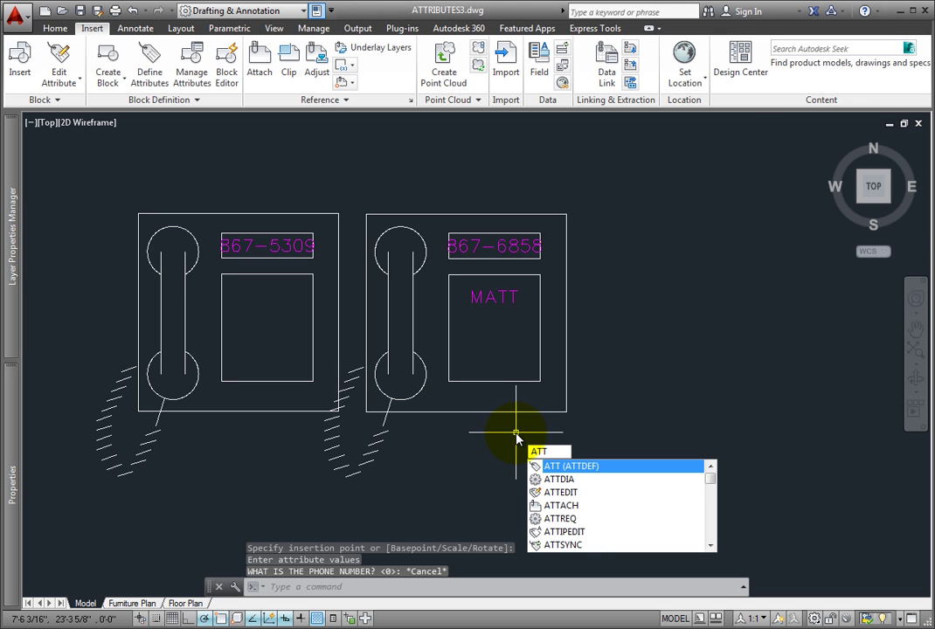
Step: Set ATTDIA back to 1 to restore the attribute entry dialog
key(Down)
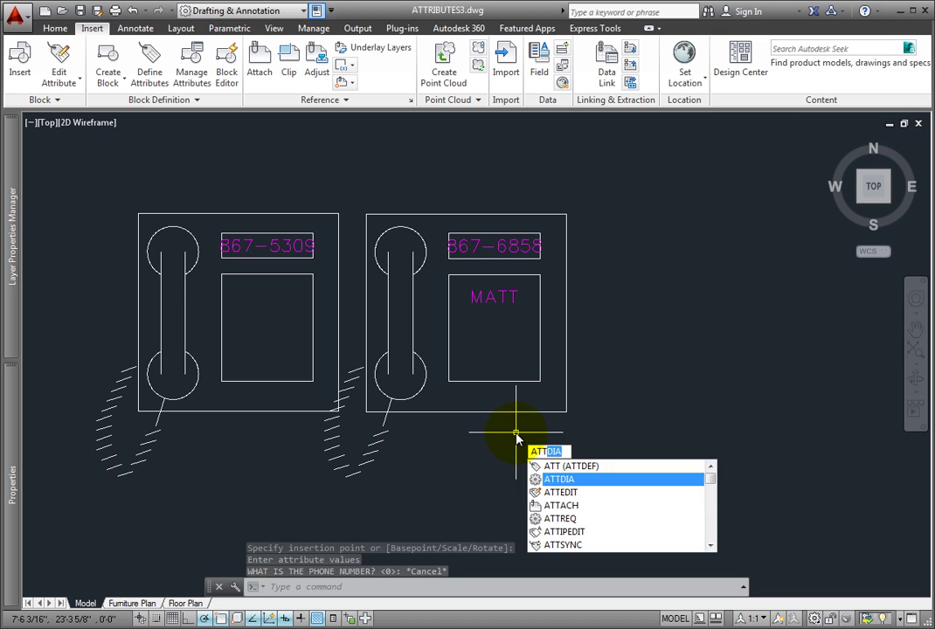
key(Return)
text(1)
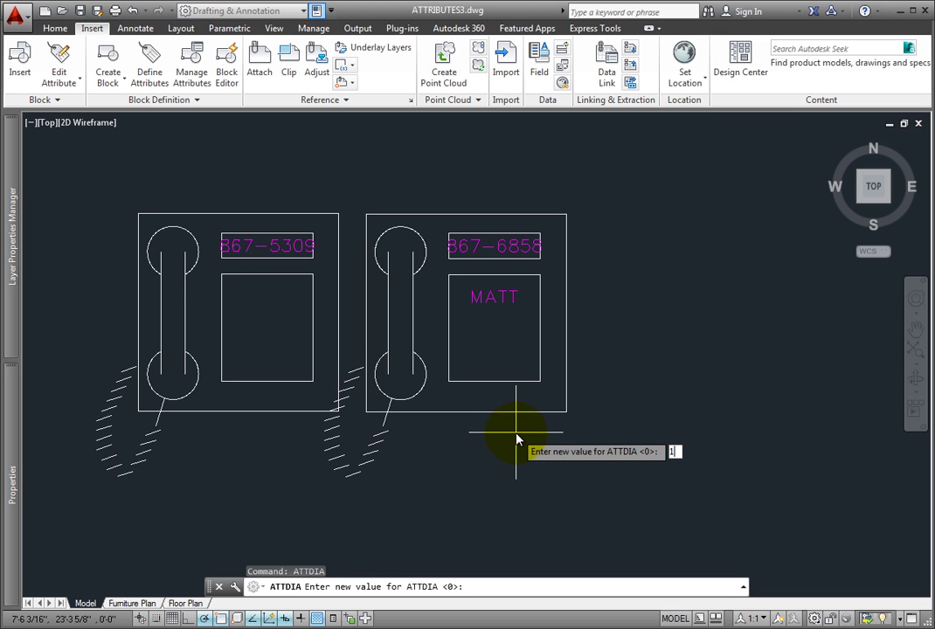
key(Return)
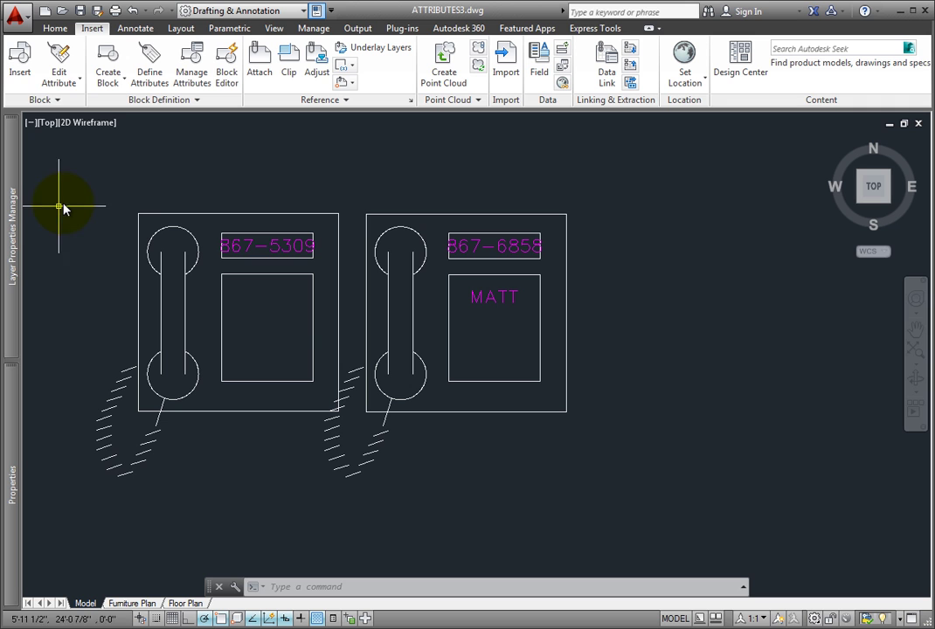
Step: Switch attribute visibility to Display All Attributes and regenerate the drawing
click(59, 102)
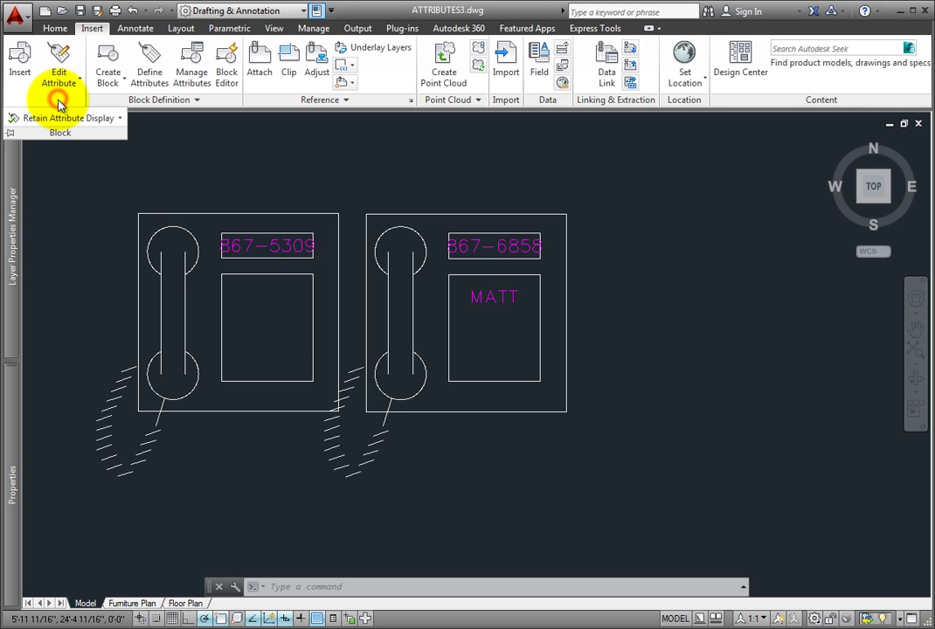
click(121, 120)
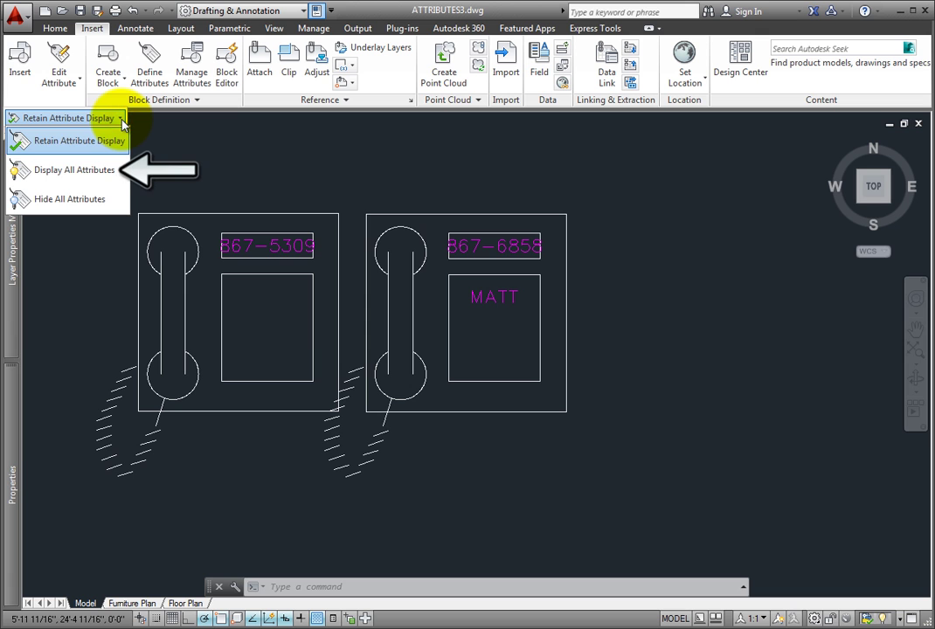
click(84, 171)
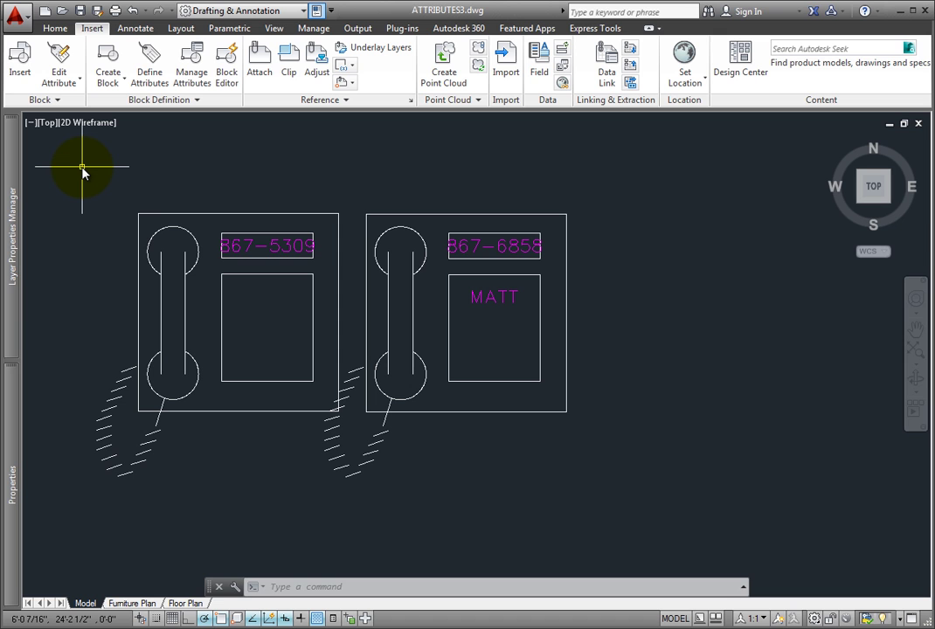
text(RE)
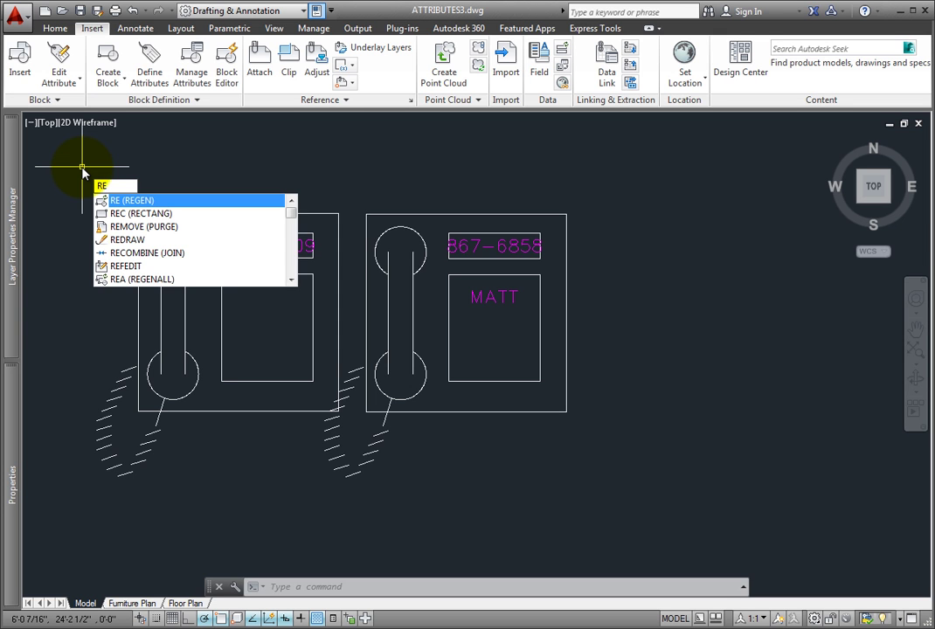
key(Return)
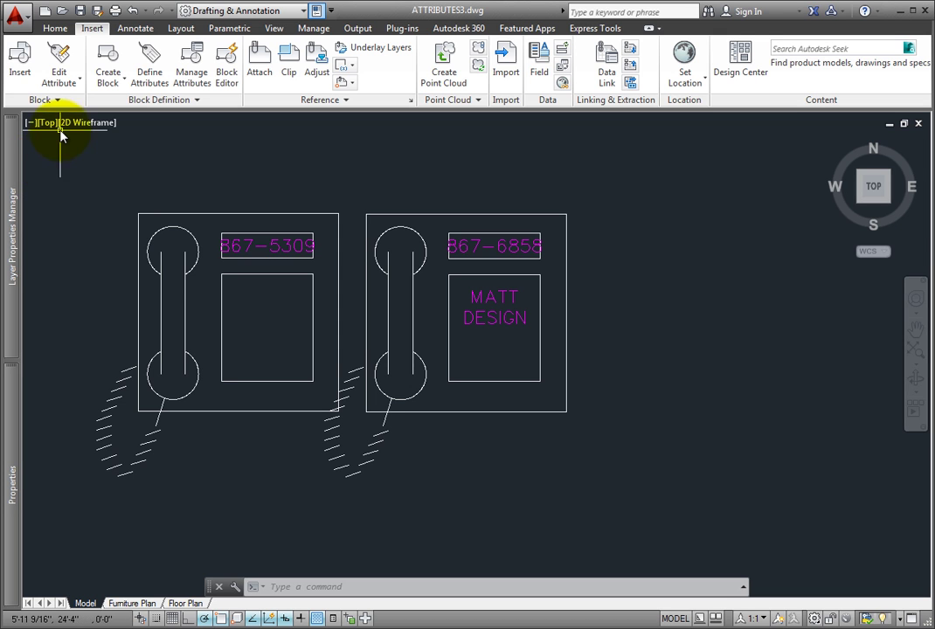
Step: Choose Hide All Attributes, regenerate, then reopen the attribute visibility dropdown
click(57, 102)
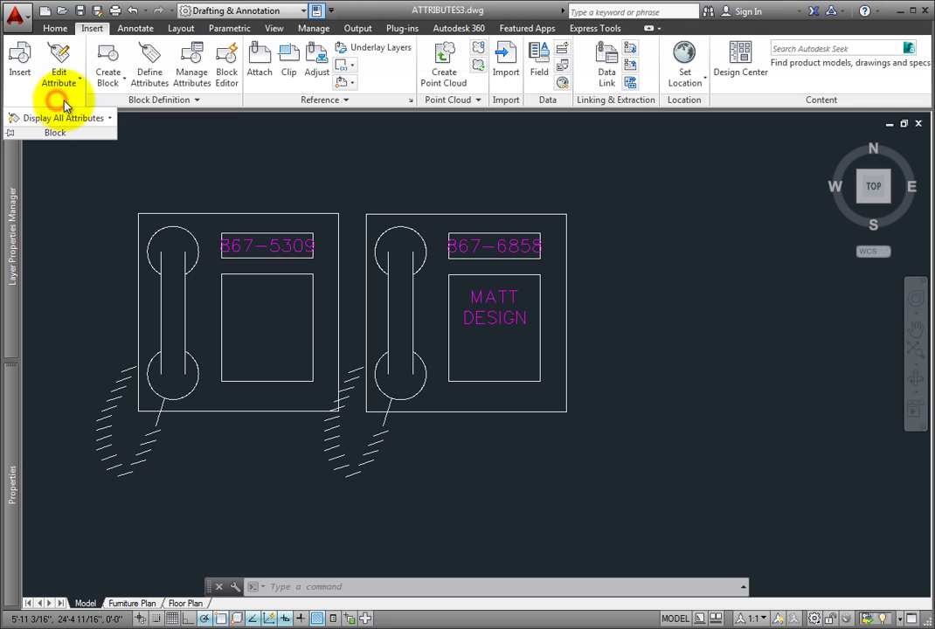
click(111, 119)
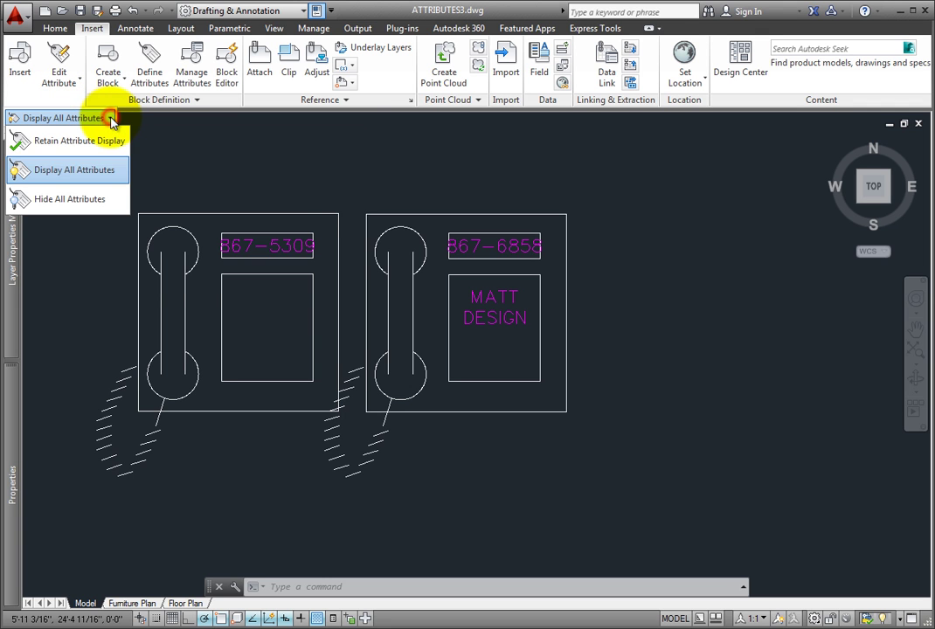
click(79, 199)
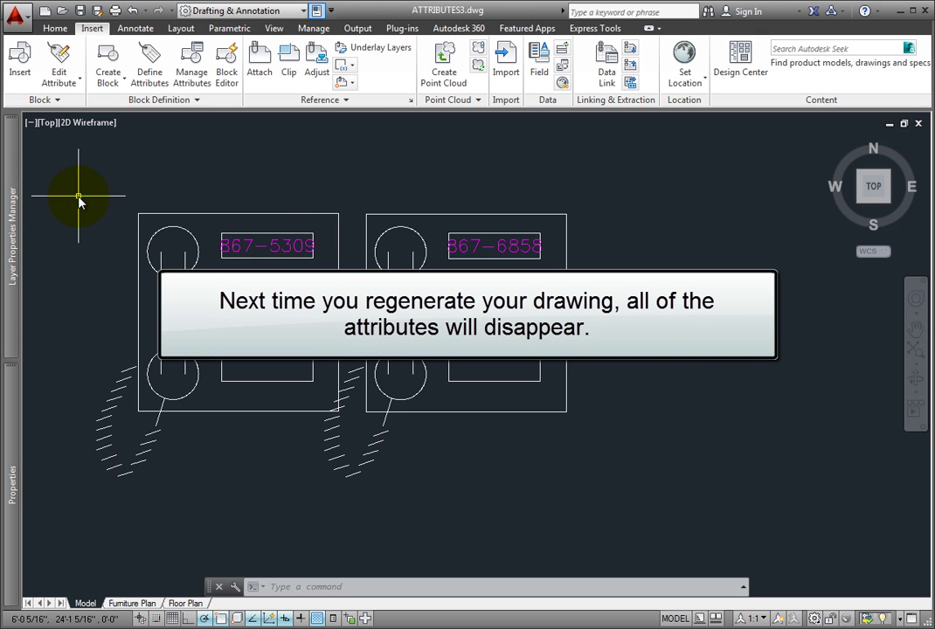
text(RE)
key(Return)
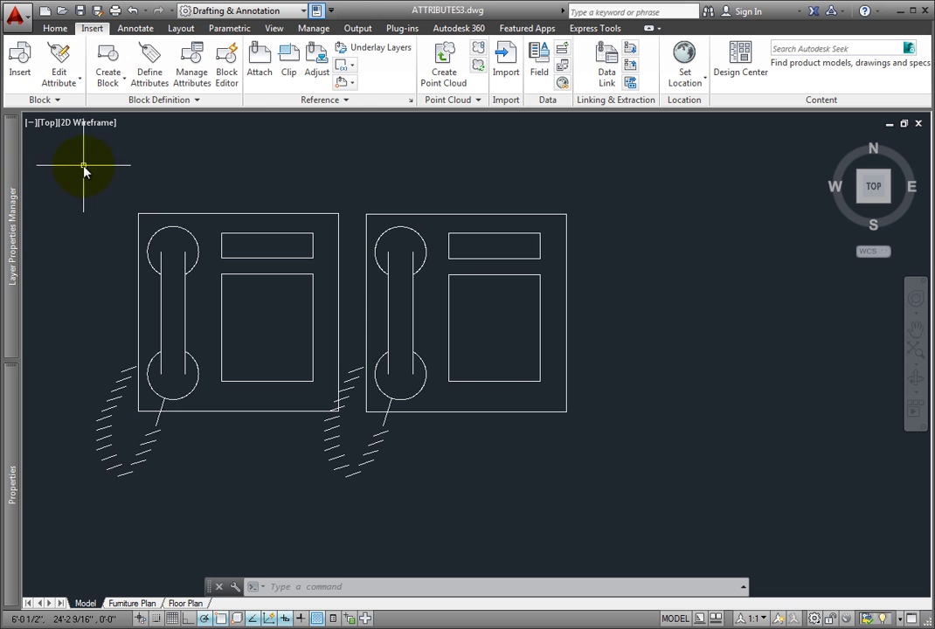
click(52, 99)
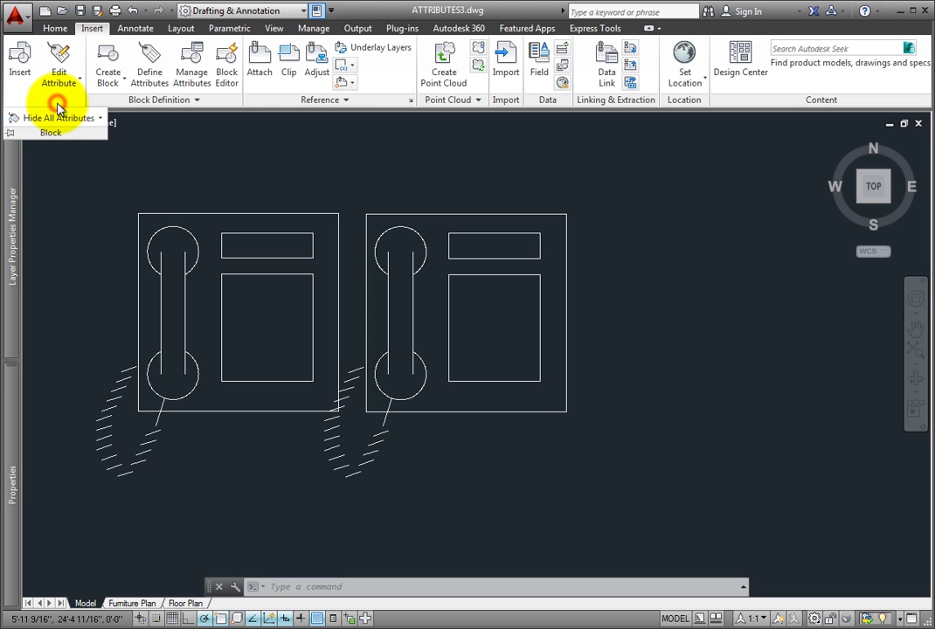
click(100, 118)
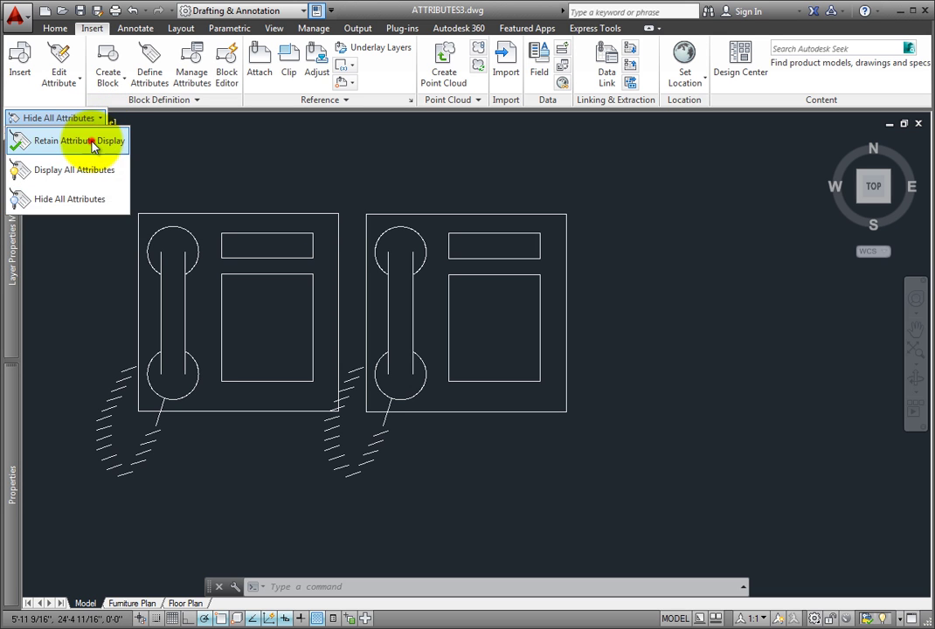